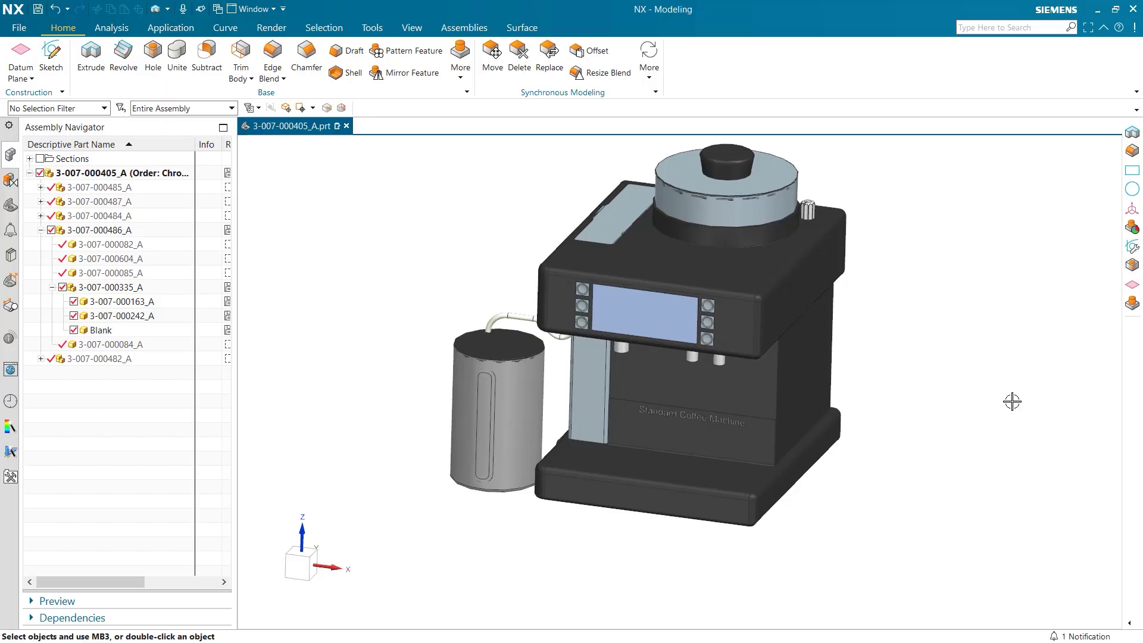
Make Blank the work part and open Blank.prt in its own window docked on the right.
mouse_move(1001, 343)
middle_down()
mouse_move(970, 345)
mouse_move(960, 365)
mouse_move(991, 315)
mouse_move(1018, 329)
mouse_move(964, 347)
mouse_move(988, 361)
middle_up()
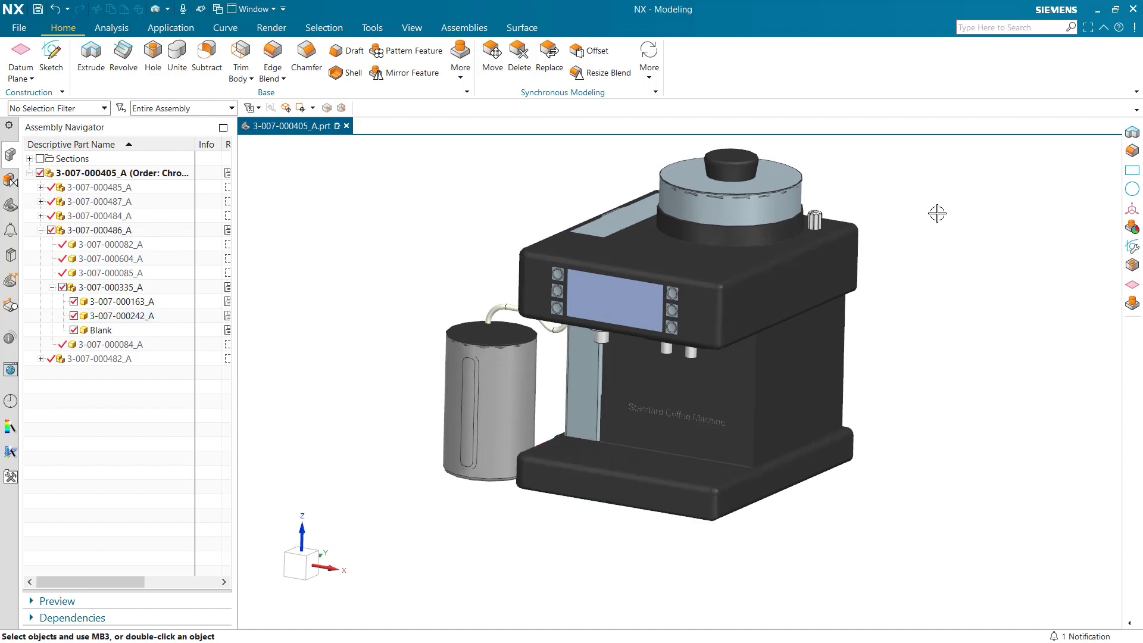
click(97, 331)
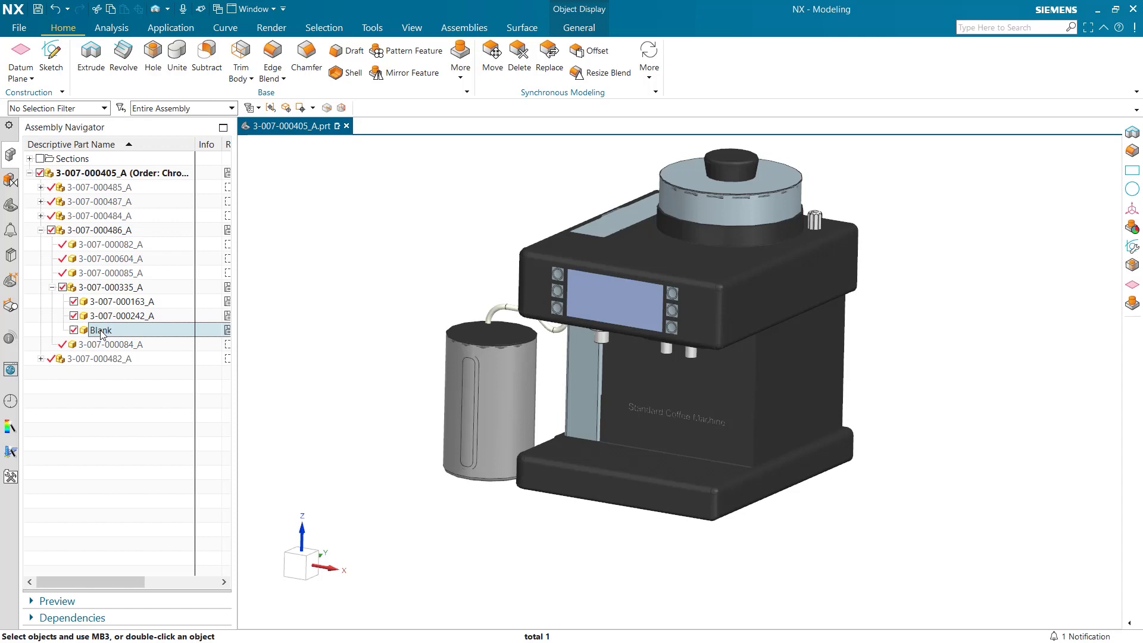
double_click(99, 330)
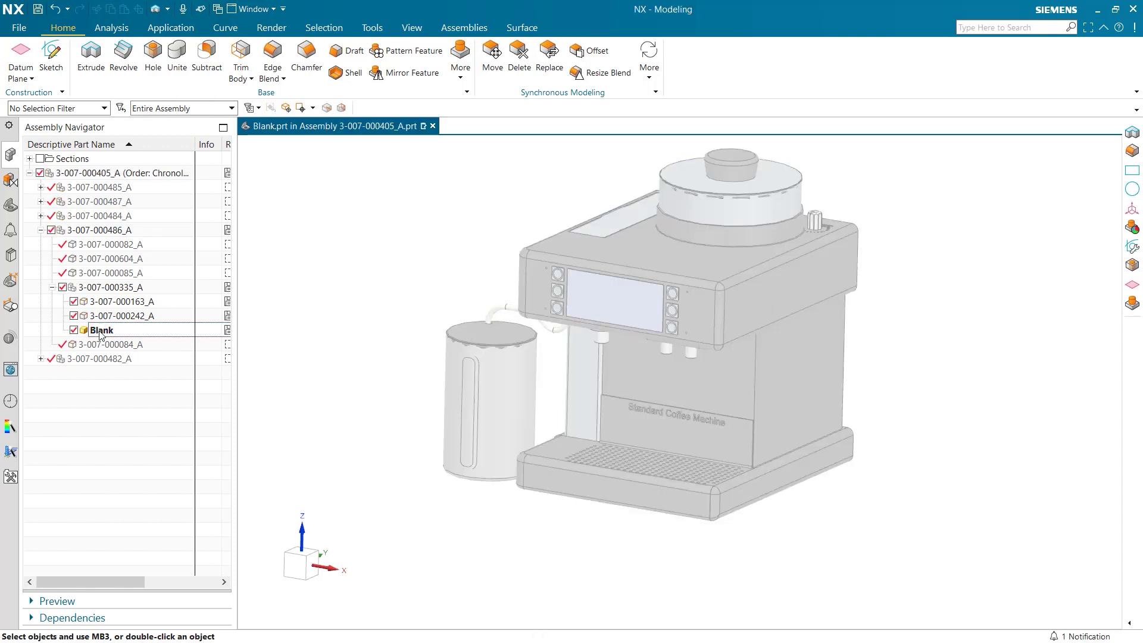
right_click(100, 335)
click(125, 344)
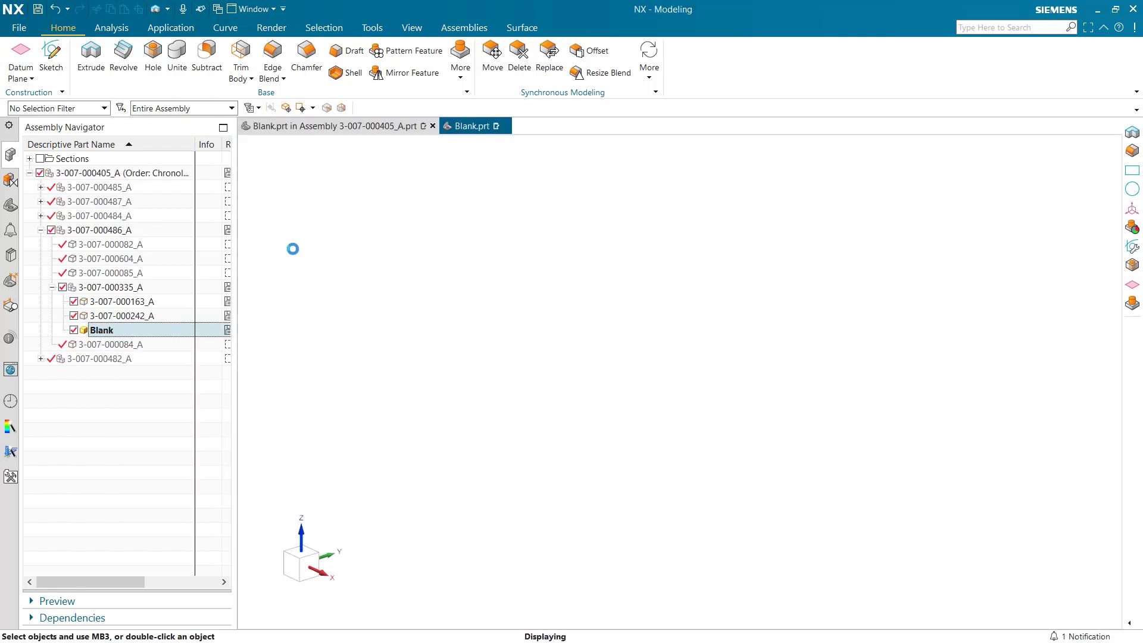
drag(471, 126, 715, 381)
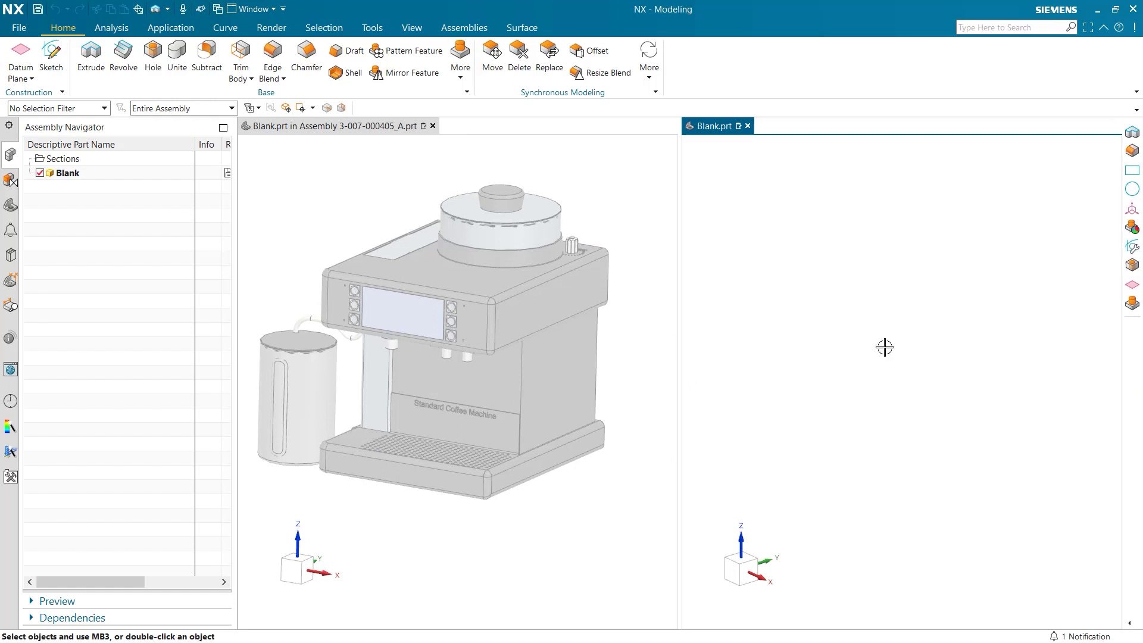
click(315, 178)
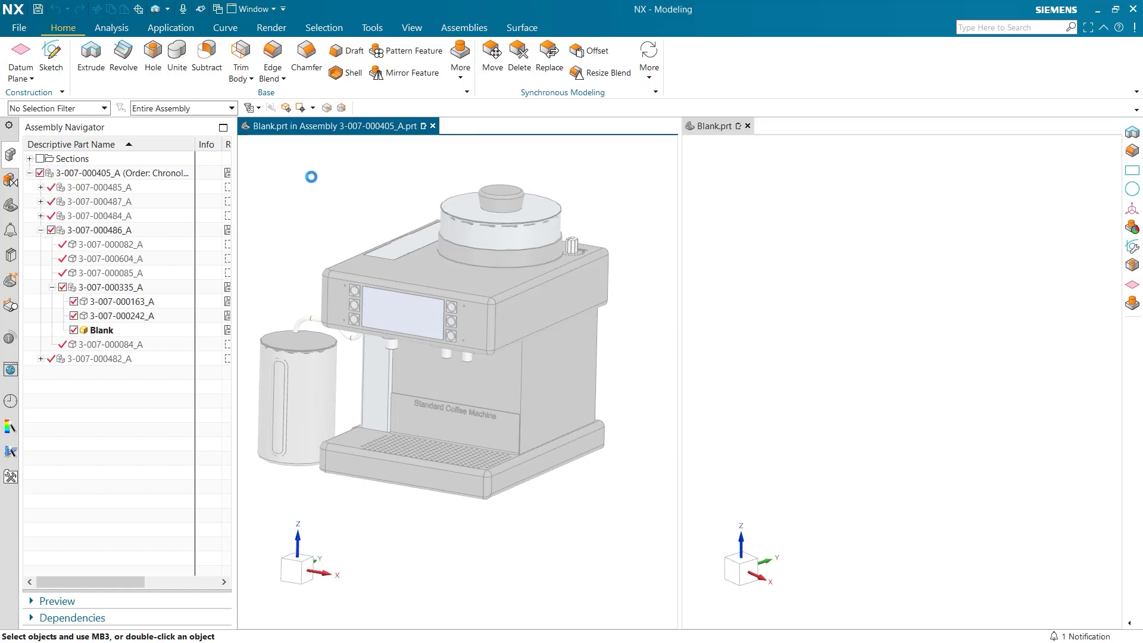
With a Face selection filter and drag-and-drop between windows, copy the drip-tray face into Blank.prt.
click(90, 111)
click(42, 216)
click(138, 9)
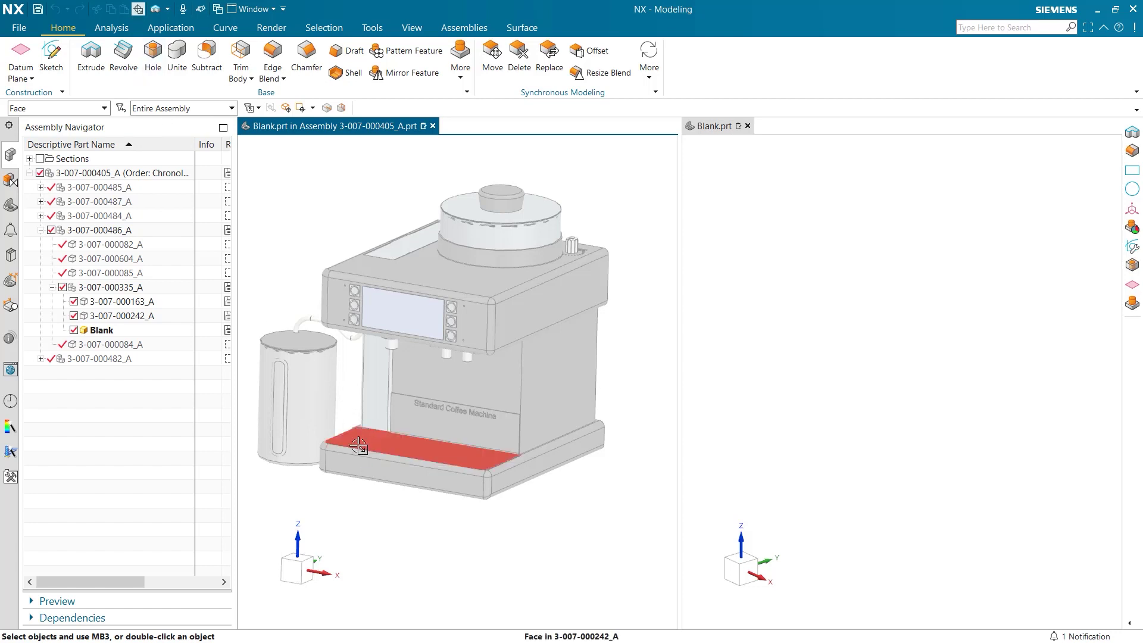
drag(358, 447, 832, 375)
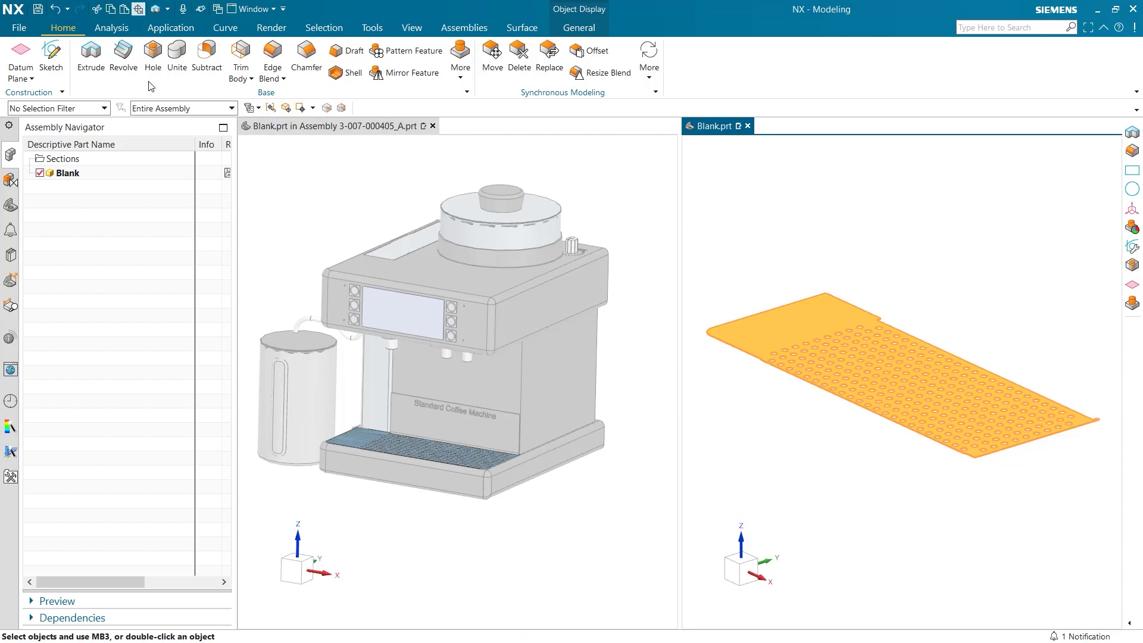
Extrude the copied tray face 5 mm into a solid perforated plate.
key(x)
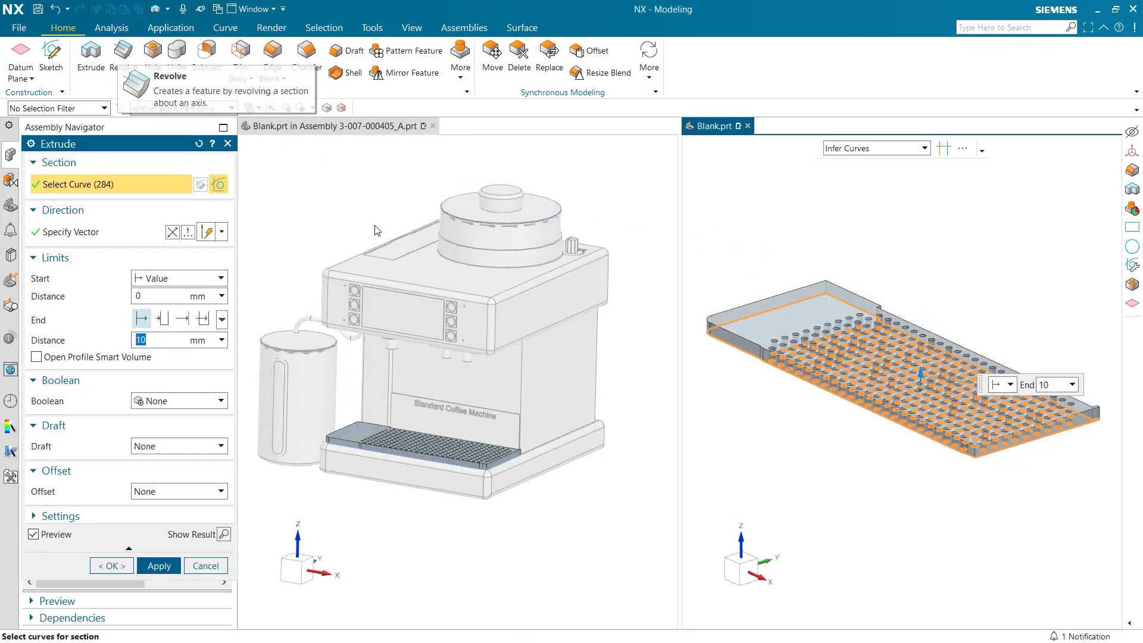
drag(920, 374, 920, 389)
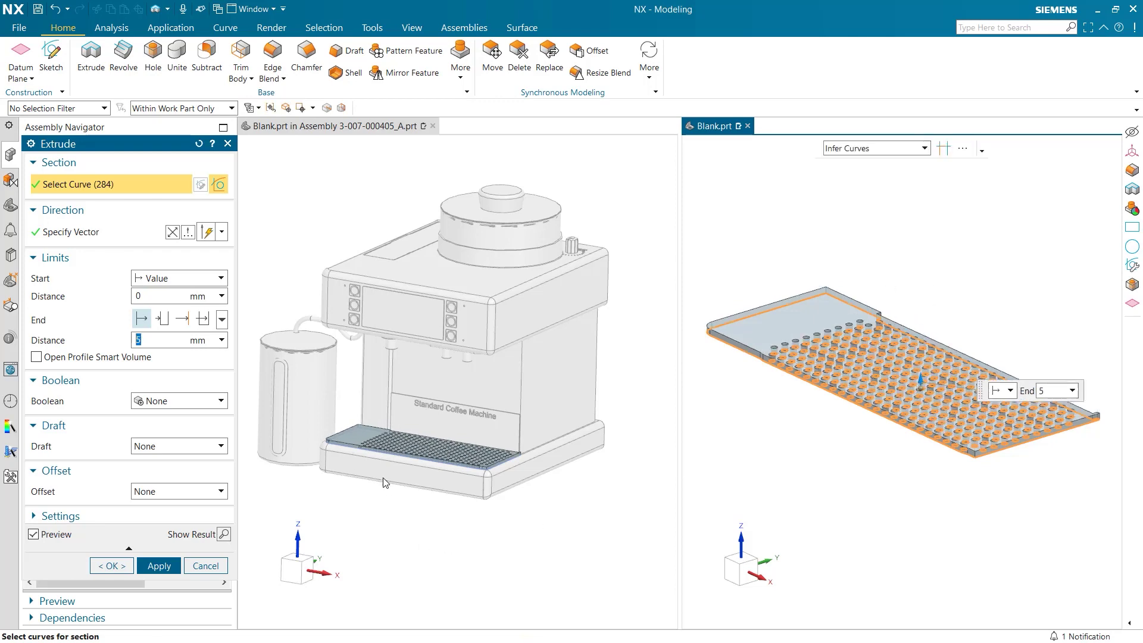
scroll(359, 443, up, 5)
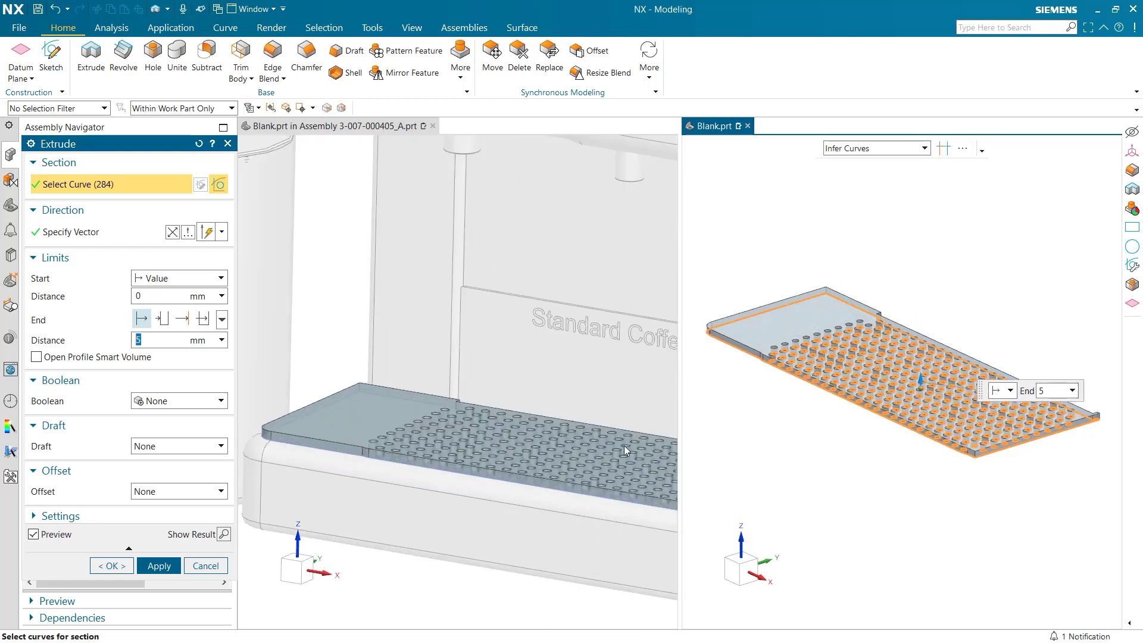
click(159, 566)
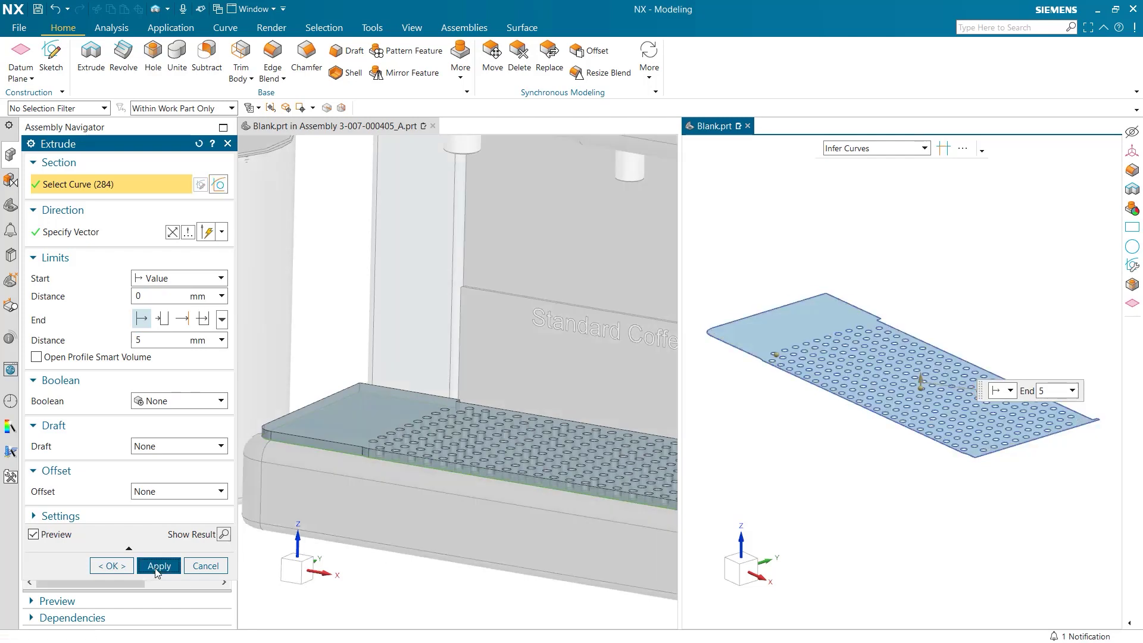
click(228, 144)
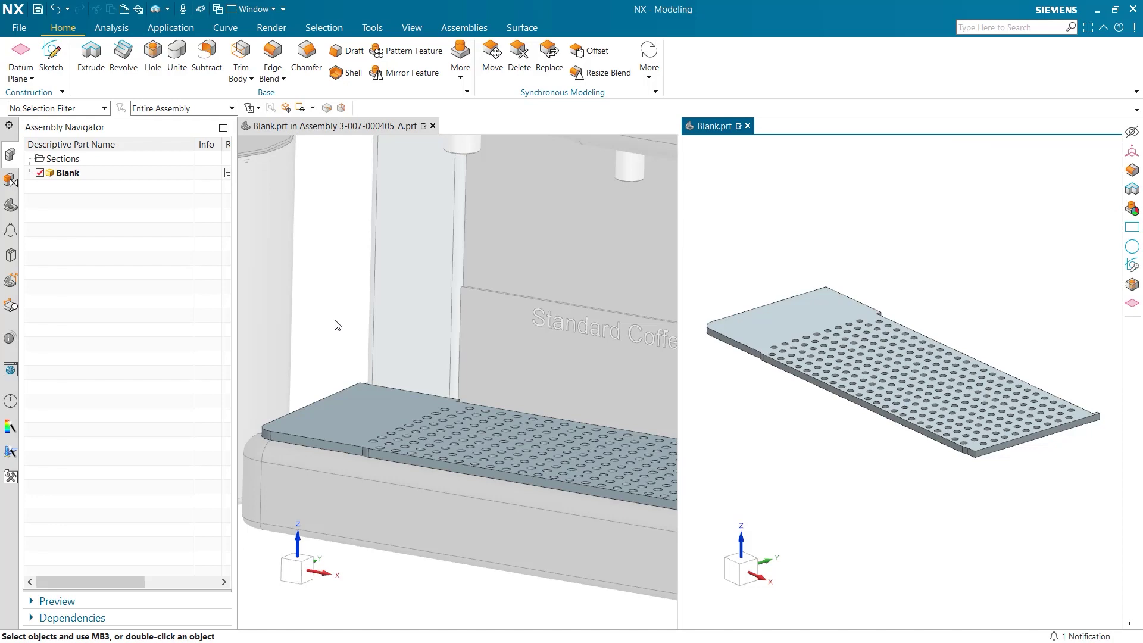
scroll(335, 324, down, 5)
mouse_move(337, 464)
middle_down()
mouse_move(358, 462)
mouse_move(337, 454)
mouse_move(332, 474)
mouse_move(349, 458)
mouse_move(338, 448)
middle_up()
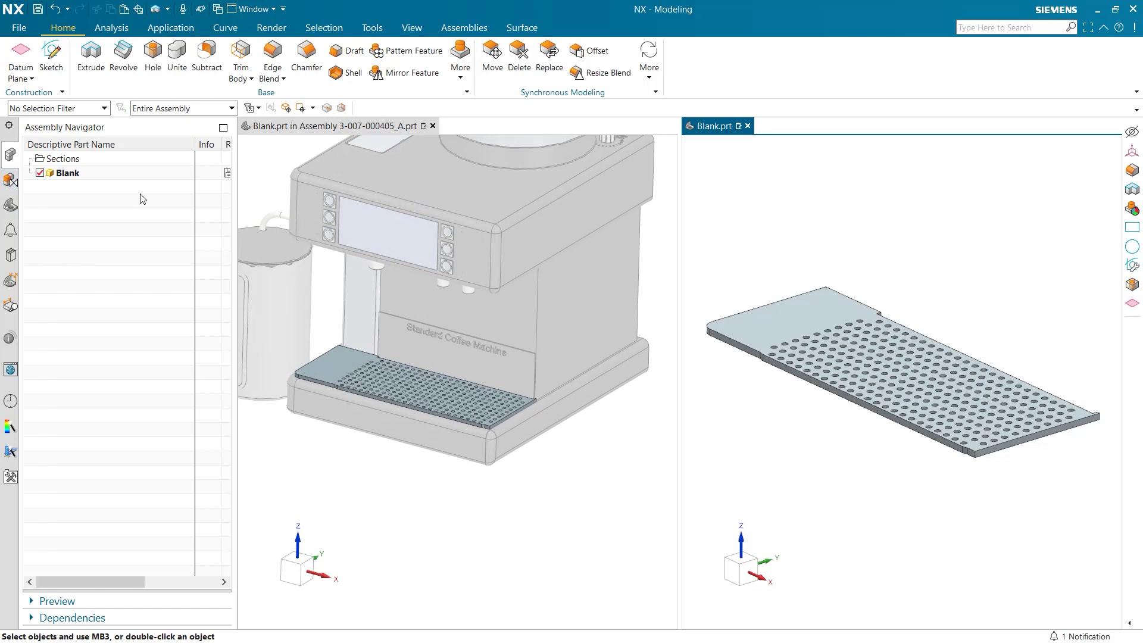
Make the top coffee machine assembly the work part and close the Blank.prt window.
click(243, 175)
double_click(114, 174)
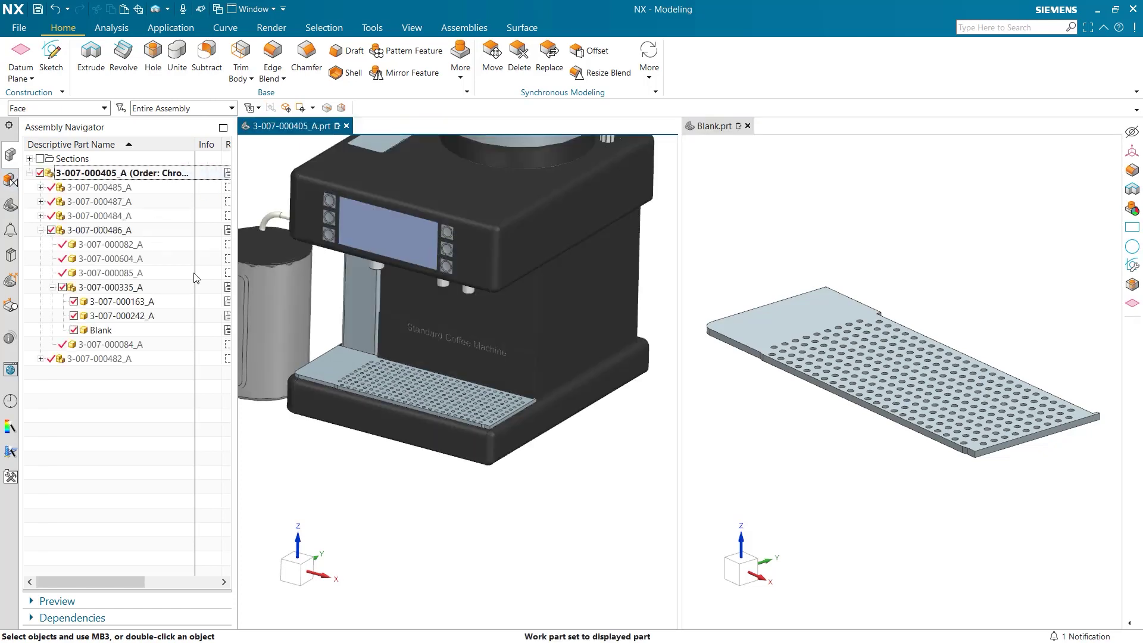
scroll(663, 554, up, 3)
scroll(477, 401, down, 5)
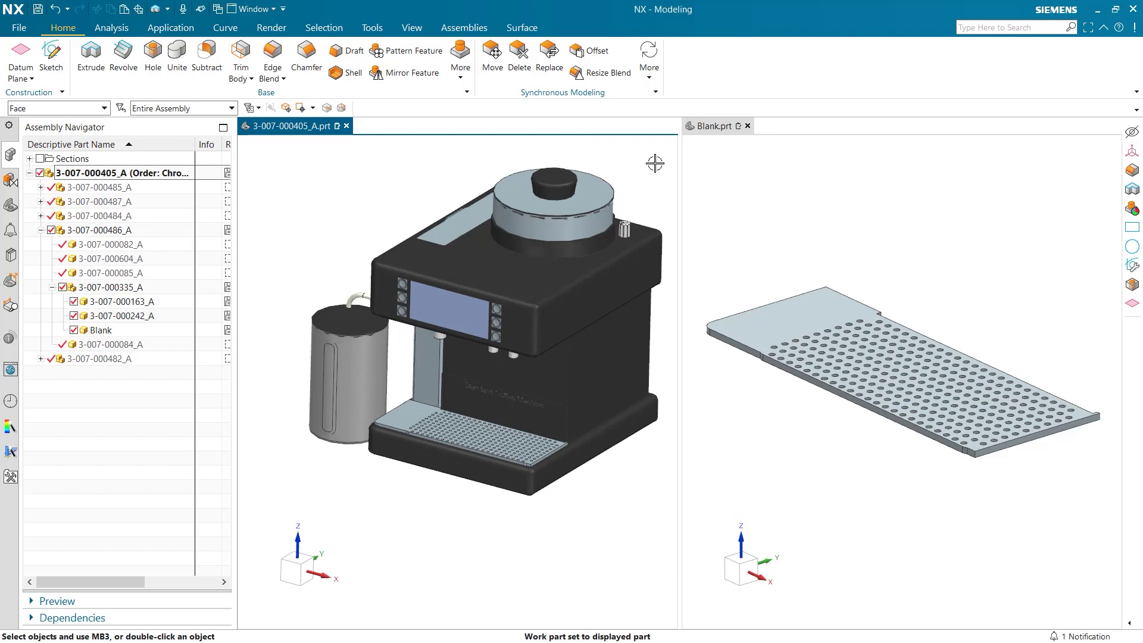
click(748, 126)
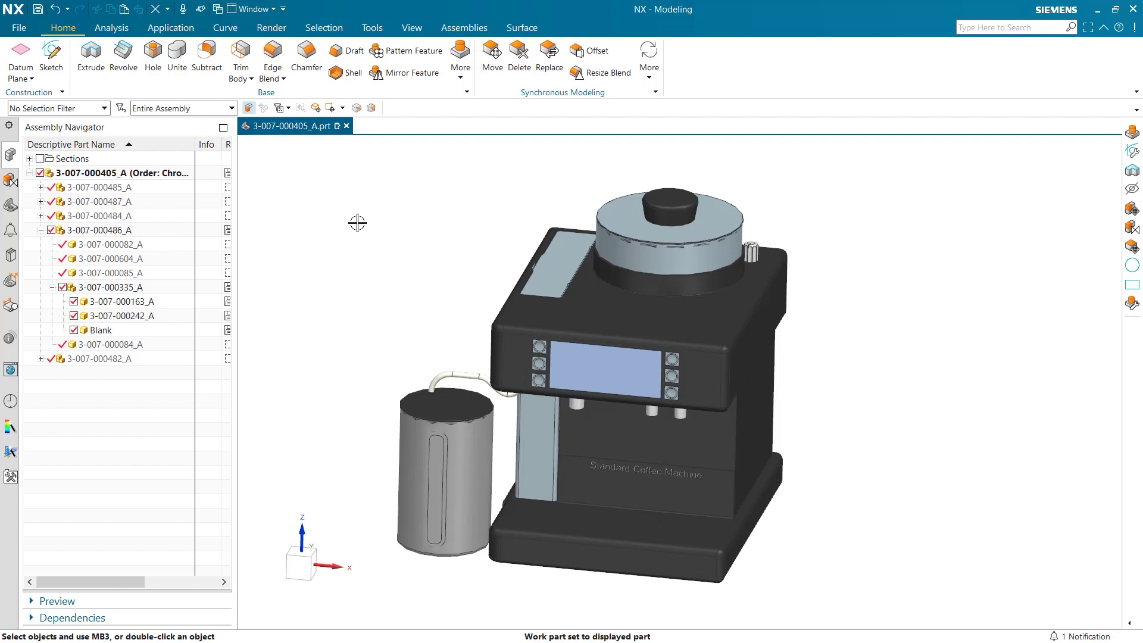
Make Blank the work part and restart Extrude after cancelling the attempt that switched work parts.
double_click(102, 330)
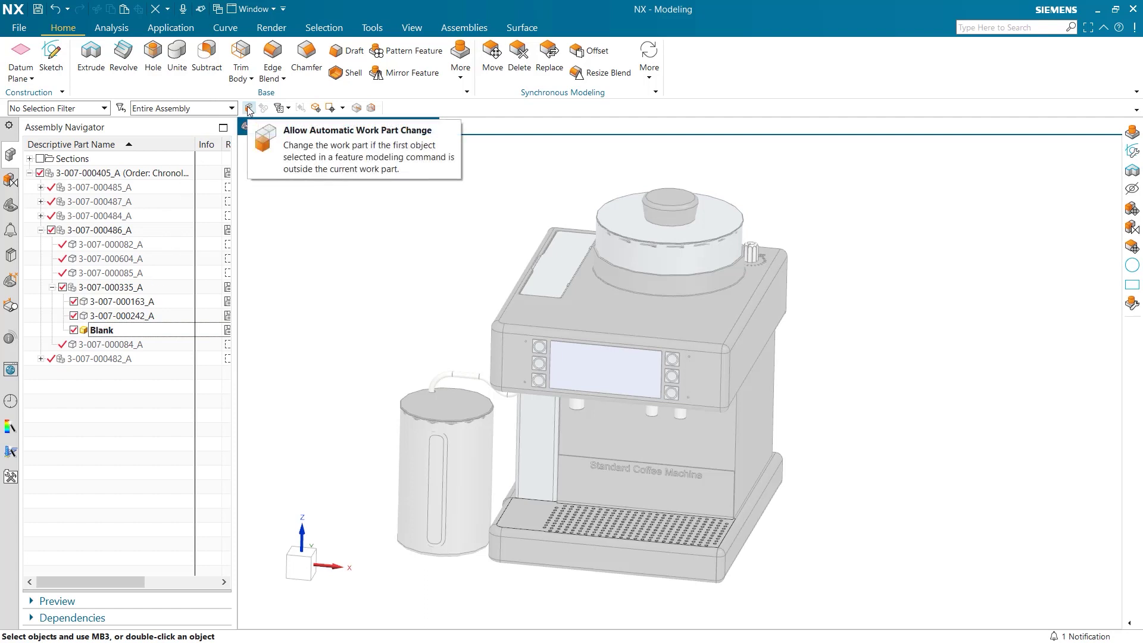
click(92, 57)
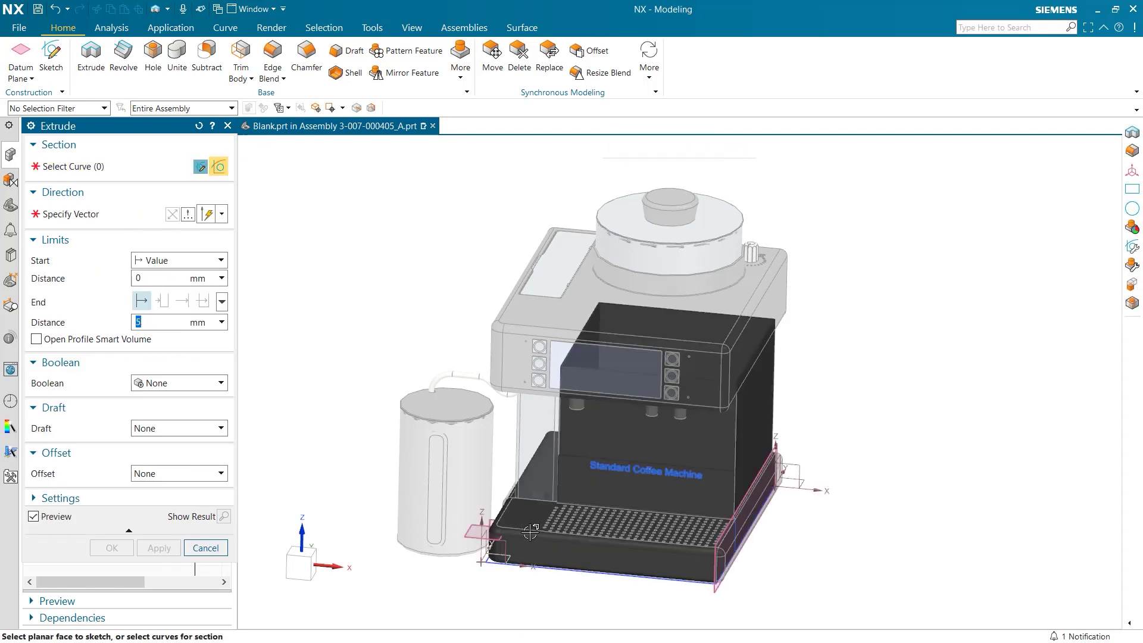
click(527, 530)
click(205, 548)
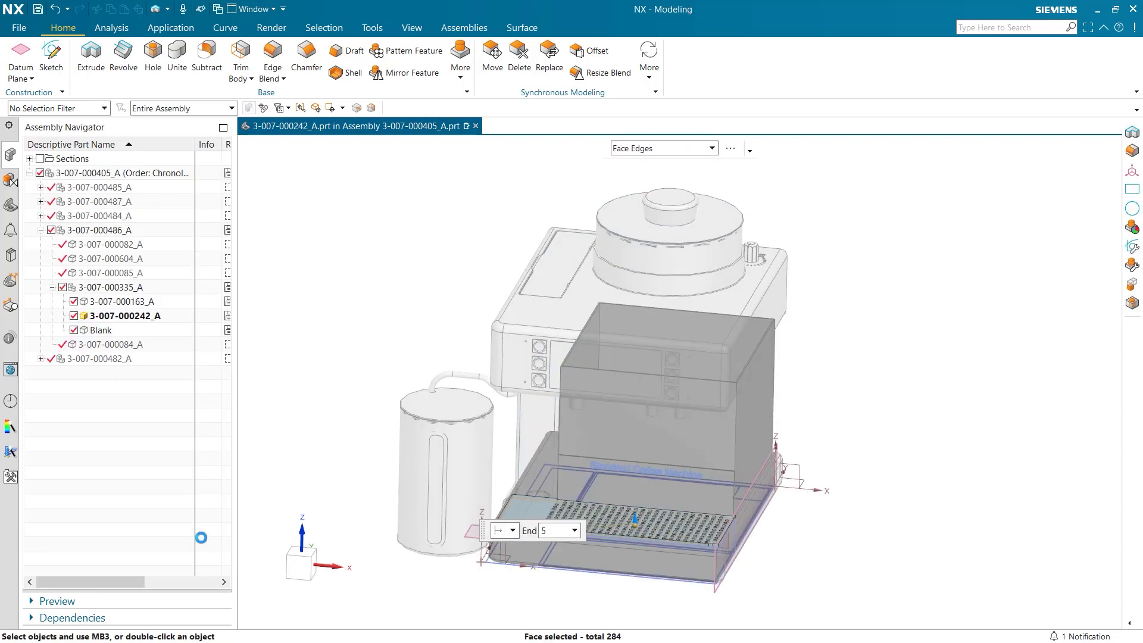
click(91, 55)
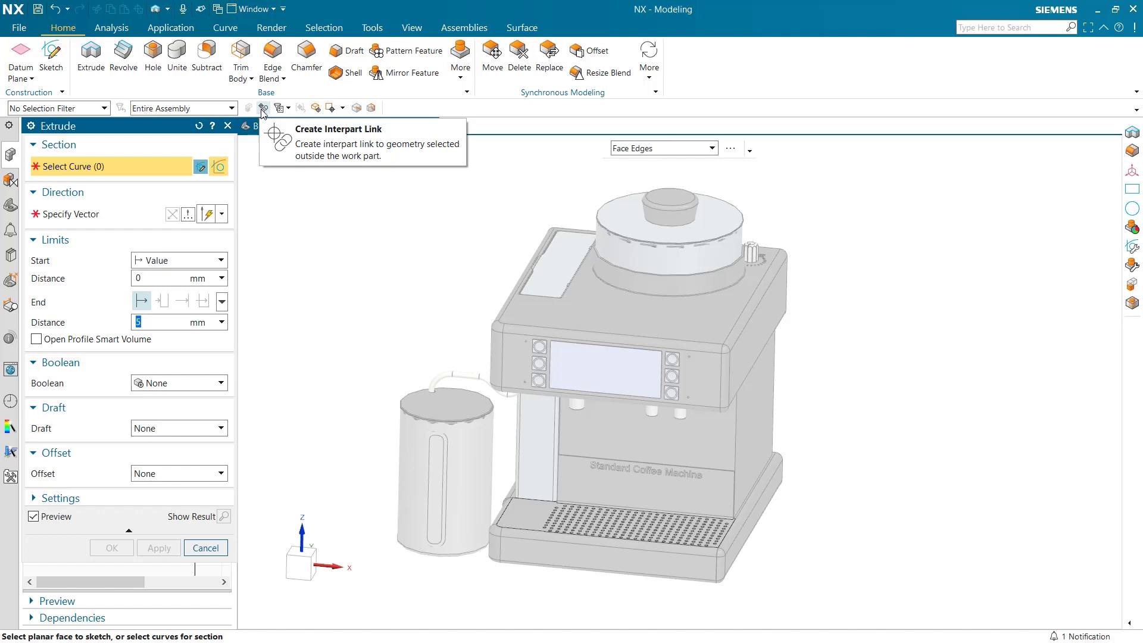
Enable linking outside the work part and extrude the linked drip-tray face 5 mm in Blank.
click(264, 109)
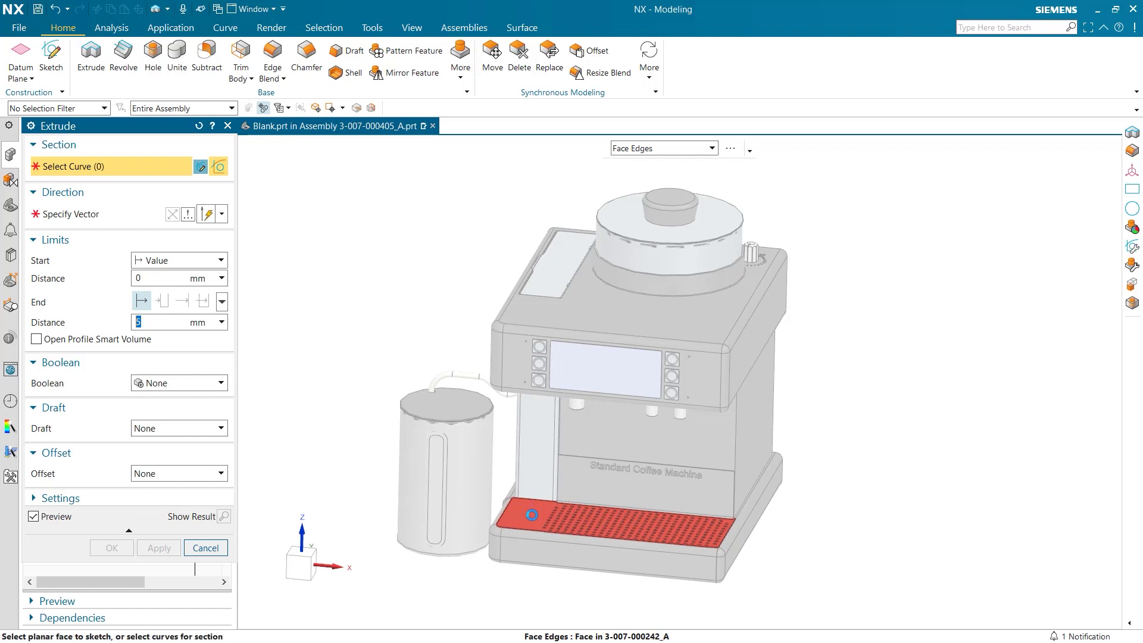
click(532, 510)
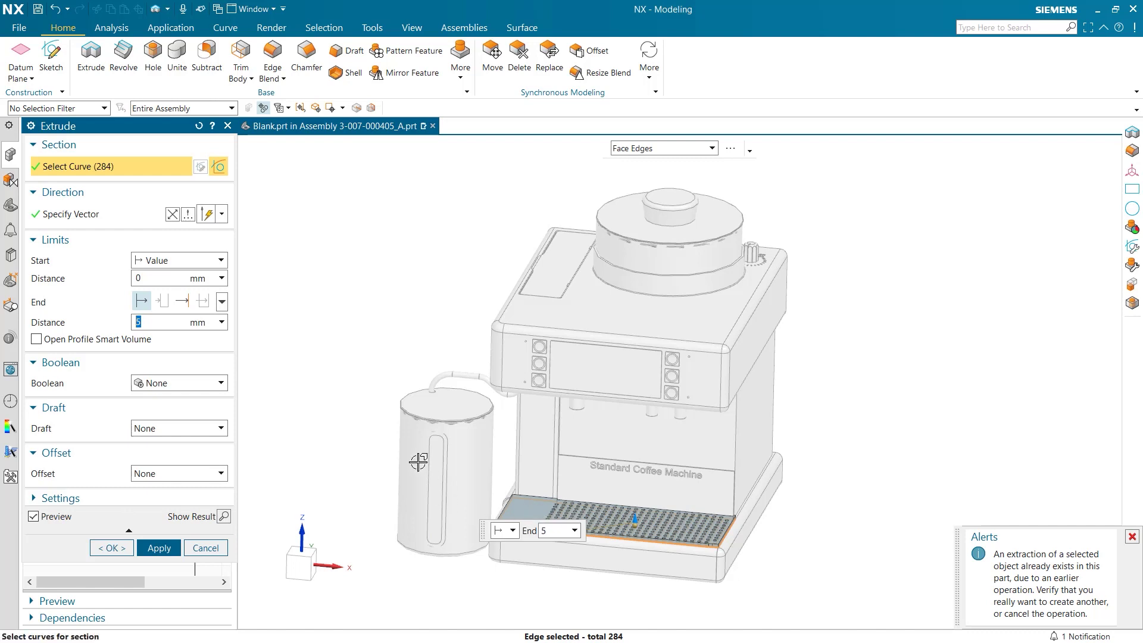
click(164, 551)
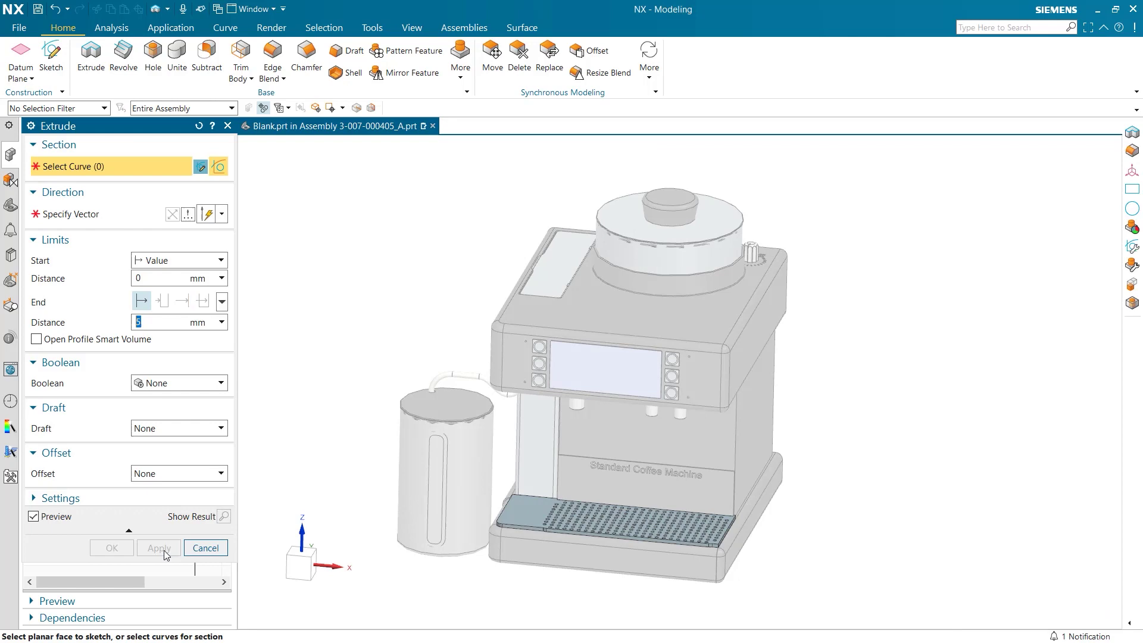
click(227, 126)
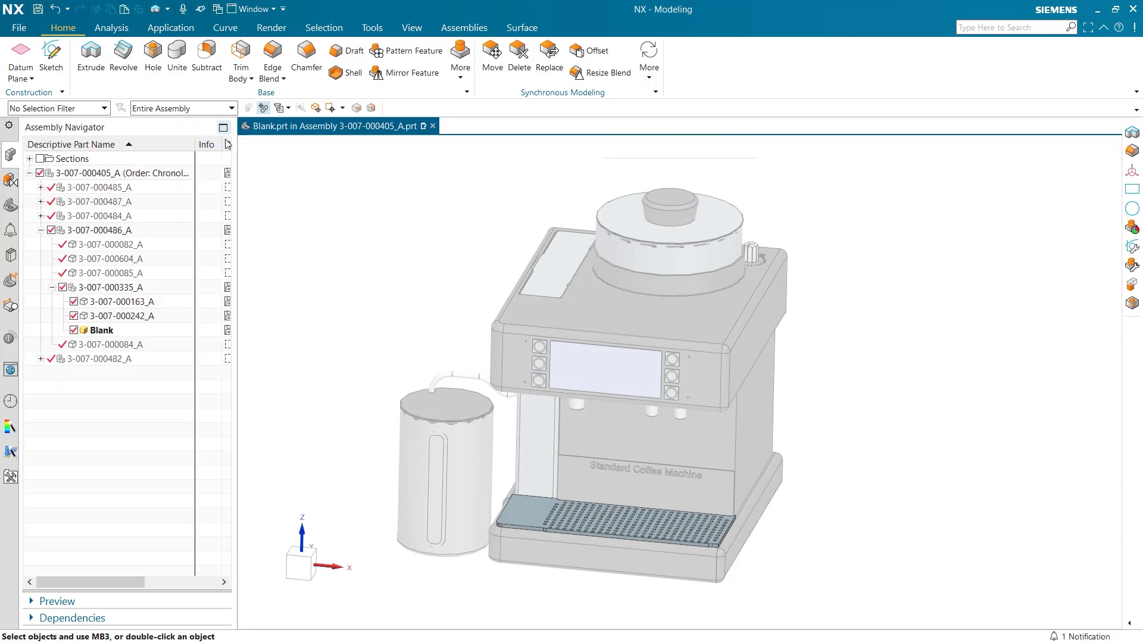
middle_drag(854, 472, 569, 519)
scroll(569, 519, up, 5)
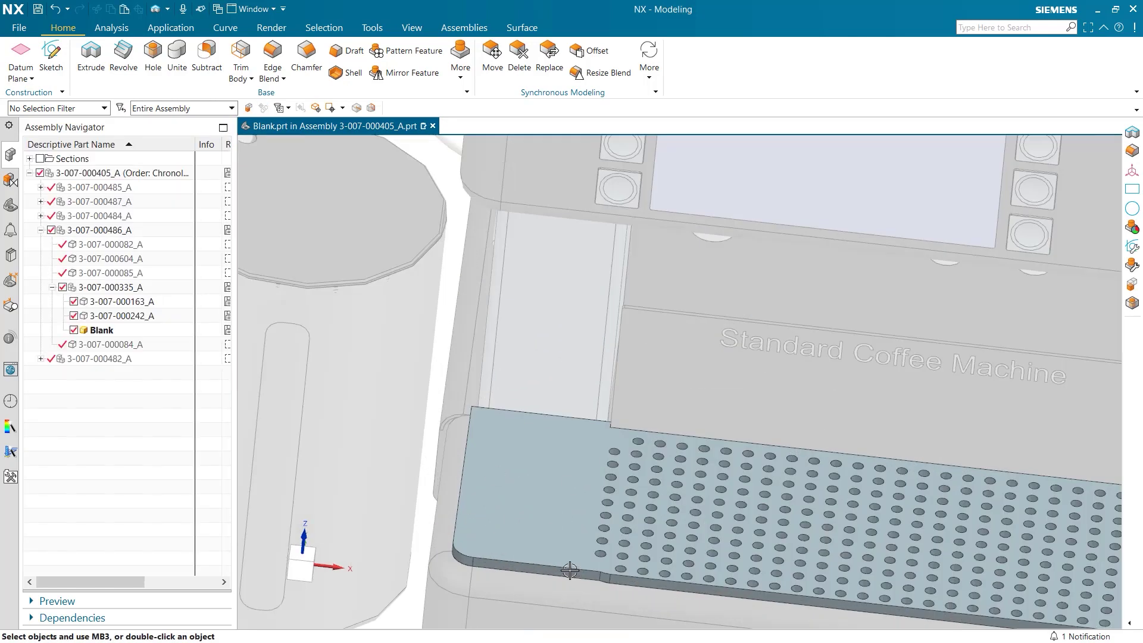
scroll(570, 568, down, 3)
scroll(1038, 444, down, 1)
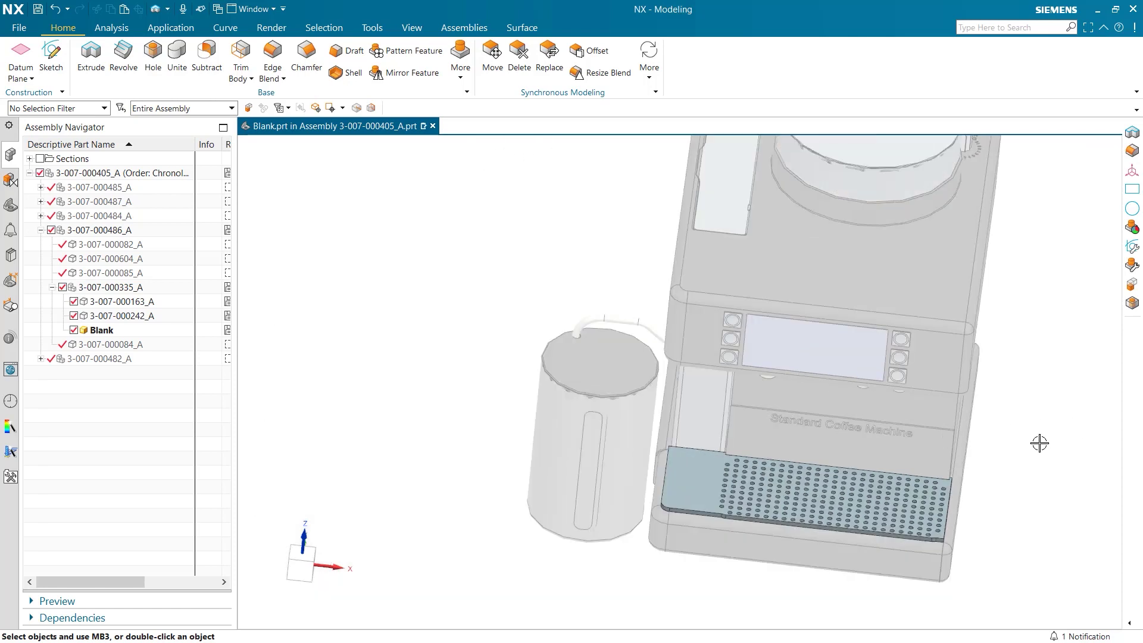
scroll(485, 492, down, 1)
scroll(747, 428, up, 2)
middle_drag(374, 210, 351, 200)
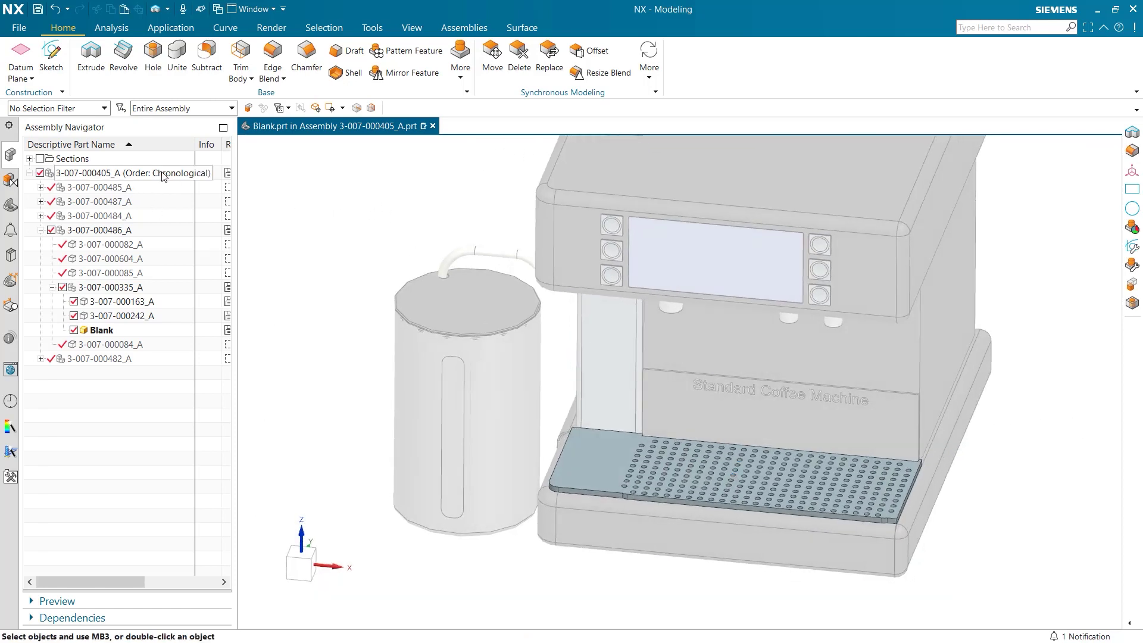
double_click(161, 173)
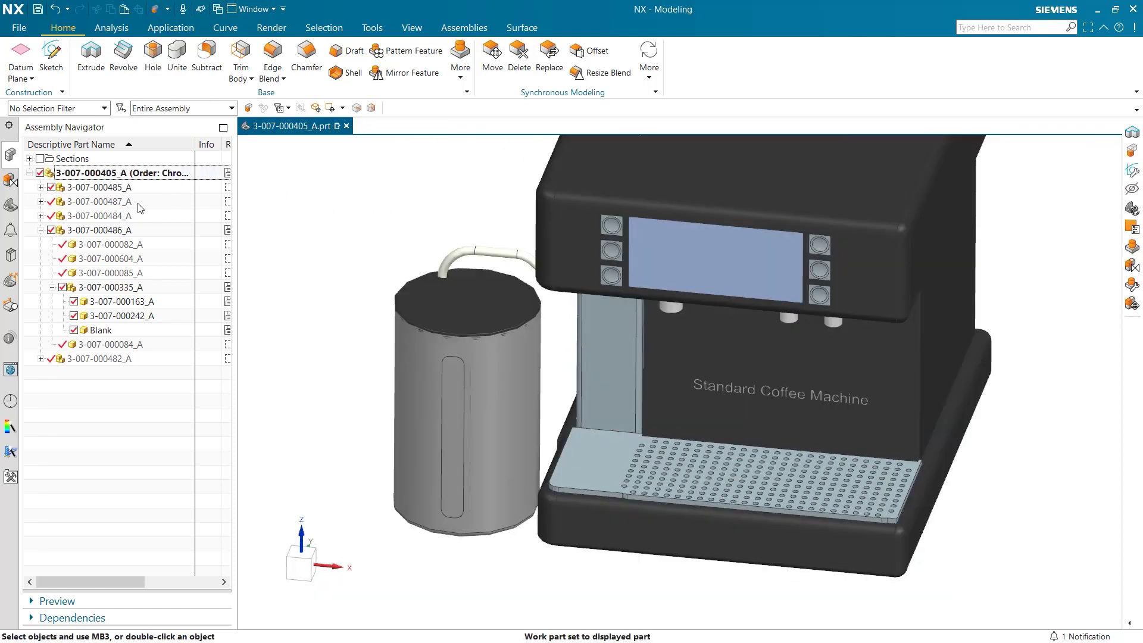
double_click(104, 317)
Move the panel's narrow side face out 29 mm with Move Face.
middle_drag(296, 257, 352, 258)
scroll(351, 259, up, 4)
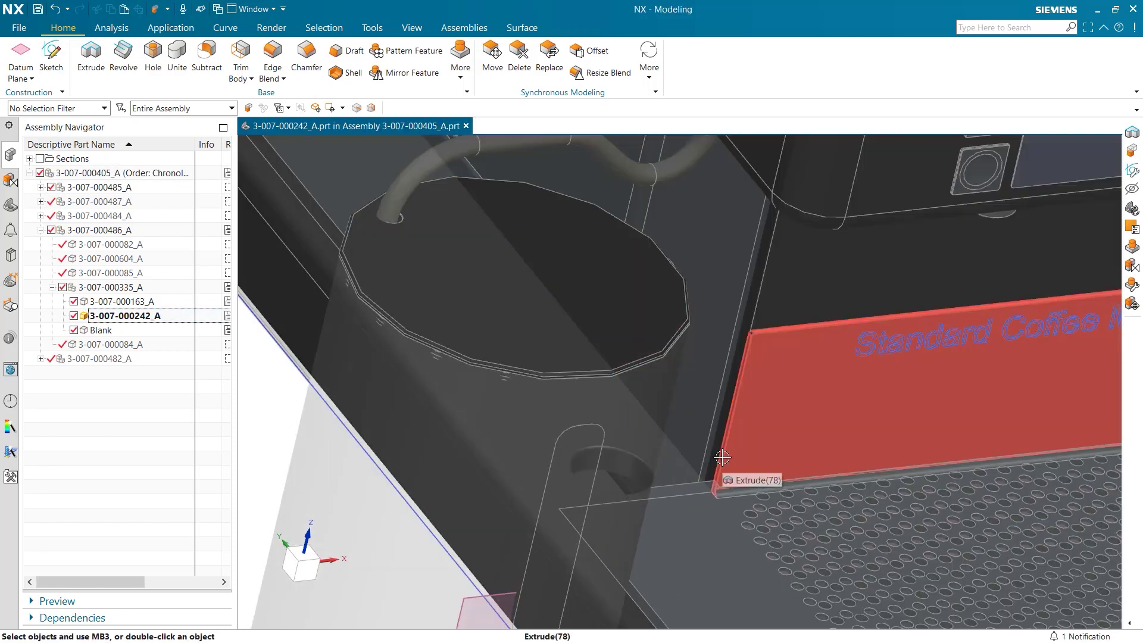
key(ctrl+shift+m)
scroll(722, 462, up, 3)
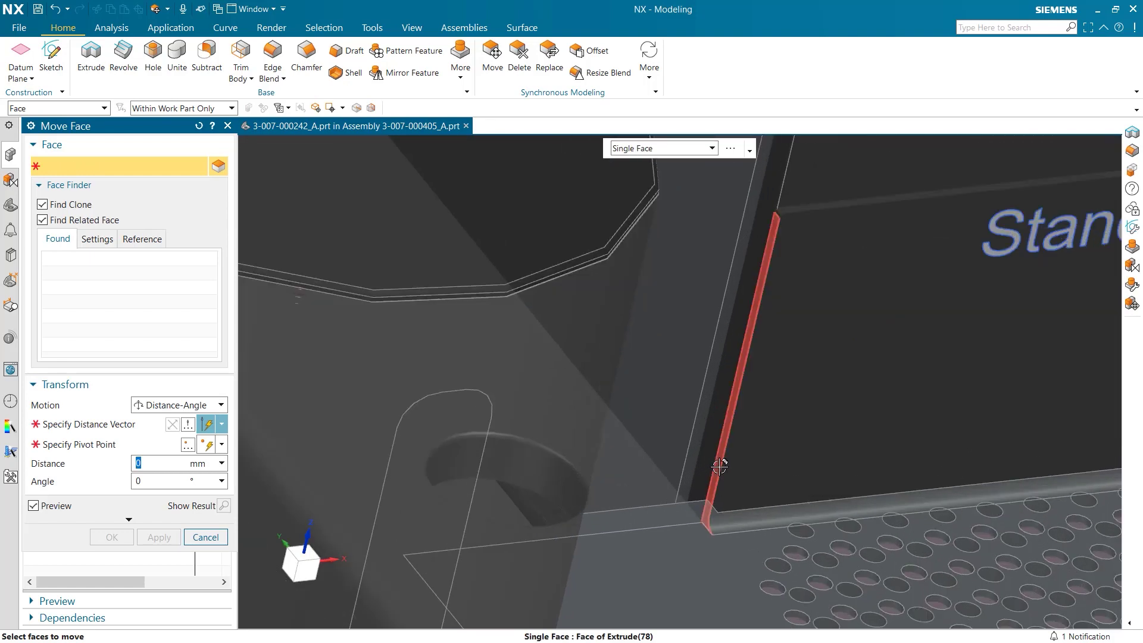
click(720, 472)
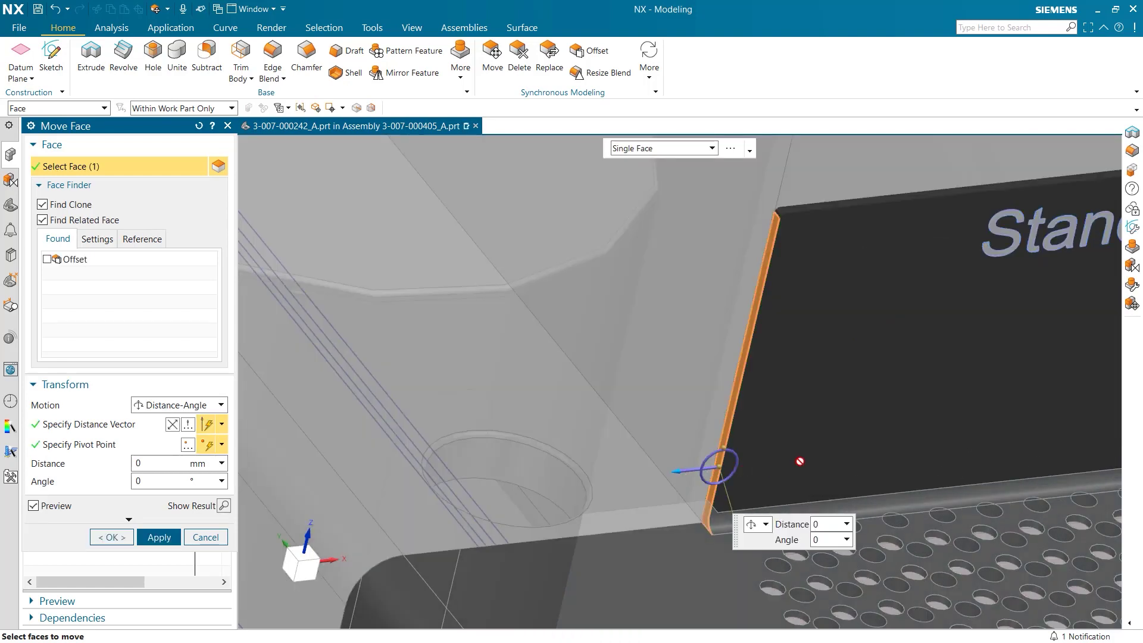
drag(682, 471, 859, 450)
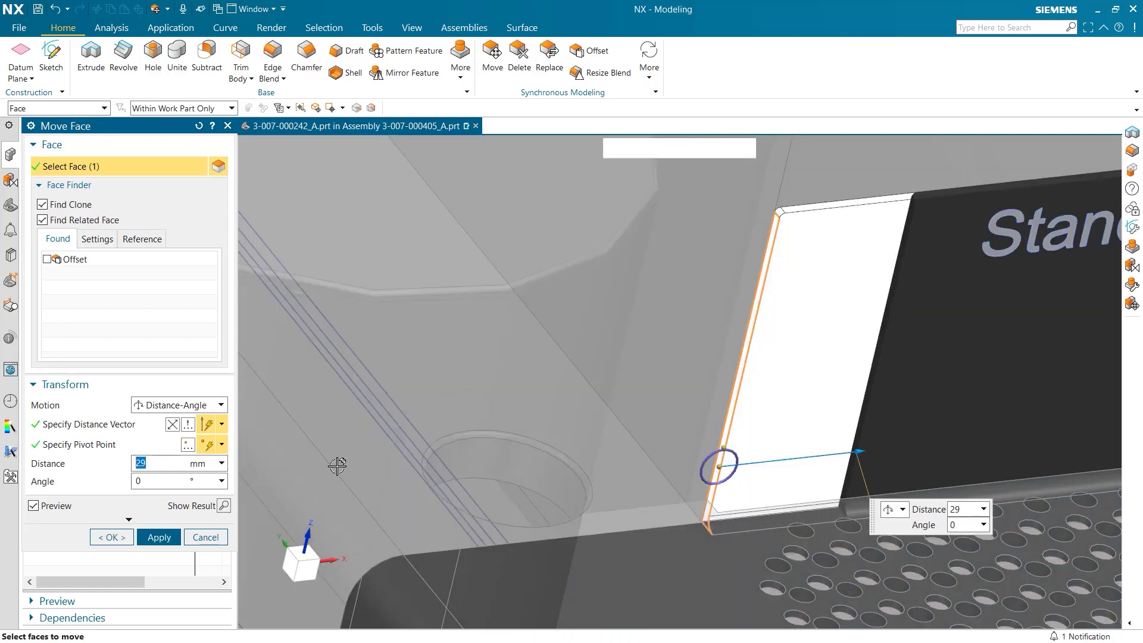
click(158, 537)
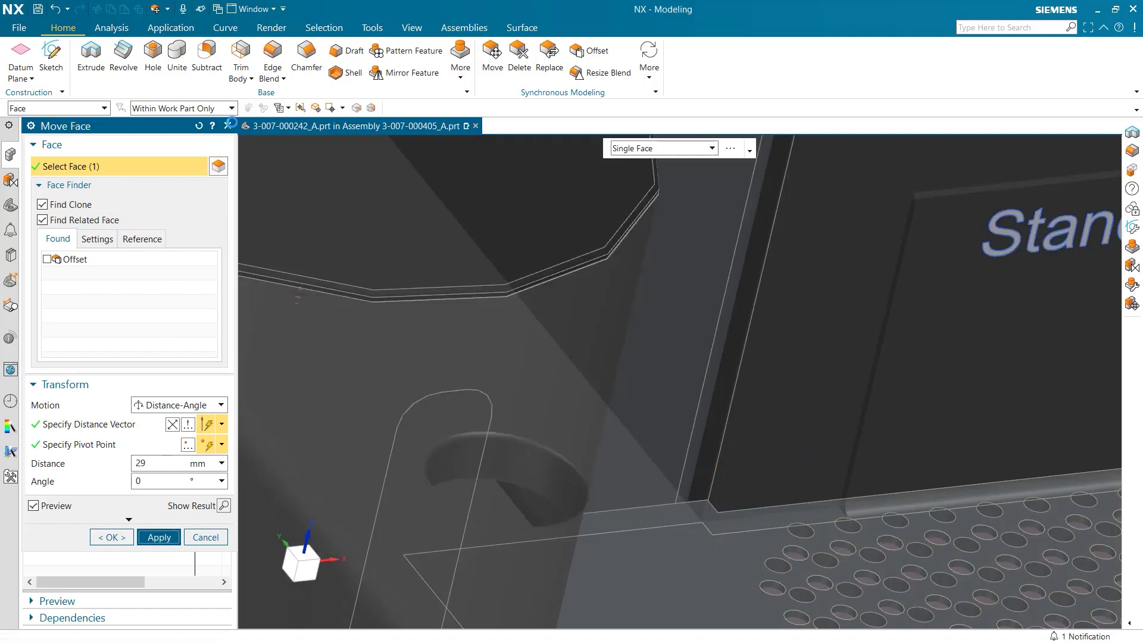
click(205, 537)
scroll(563, 529, down, 5)
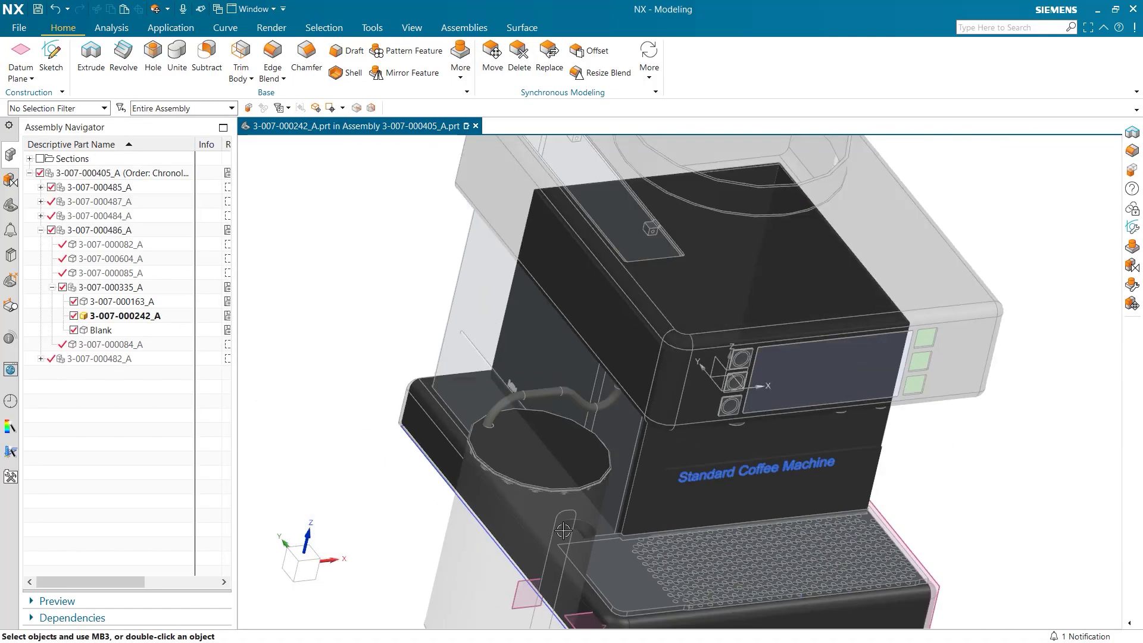
middle_drag(563, 530, 676, 475)
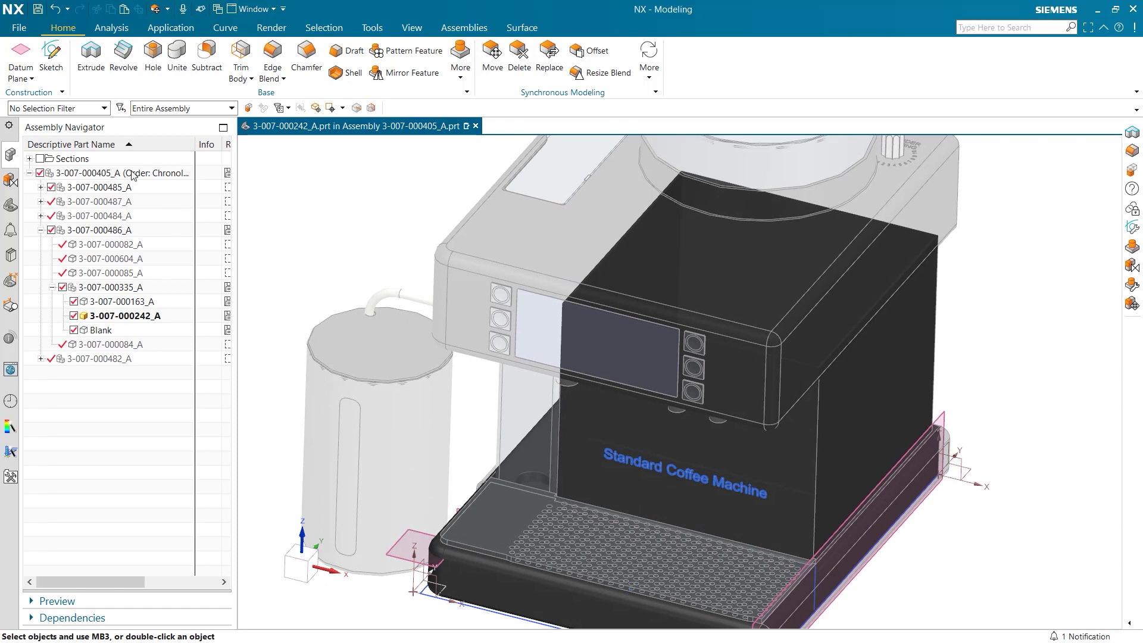
double_click(132, 174)
scroll(599, 473, up, 6)
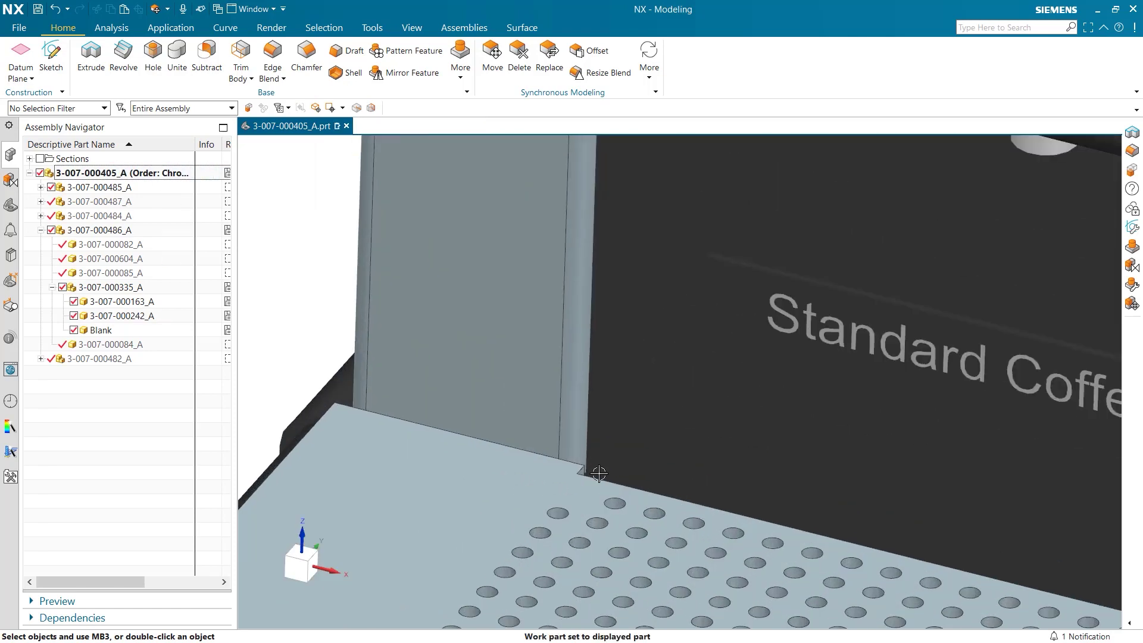
Make Blank the work part and uncheck Fix at Current Timestamp on Linked Composite Curve (7).
double_click(101, 330)
click(10, 204)
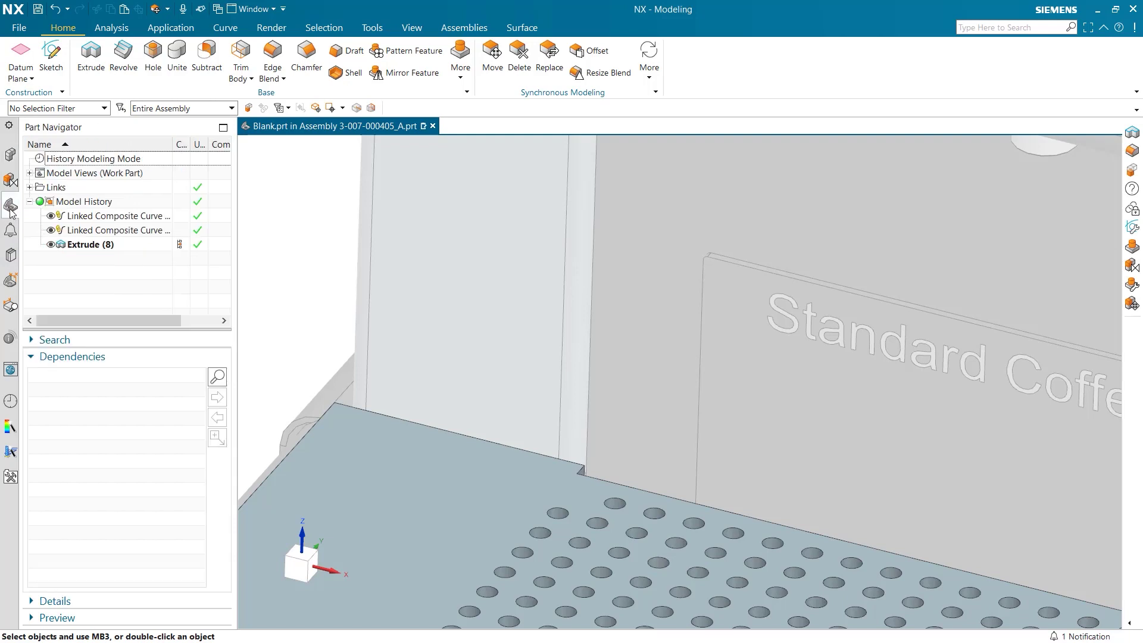
click(98, 232)
scroll(546, 466, up, 5)
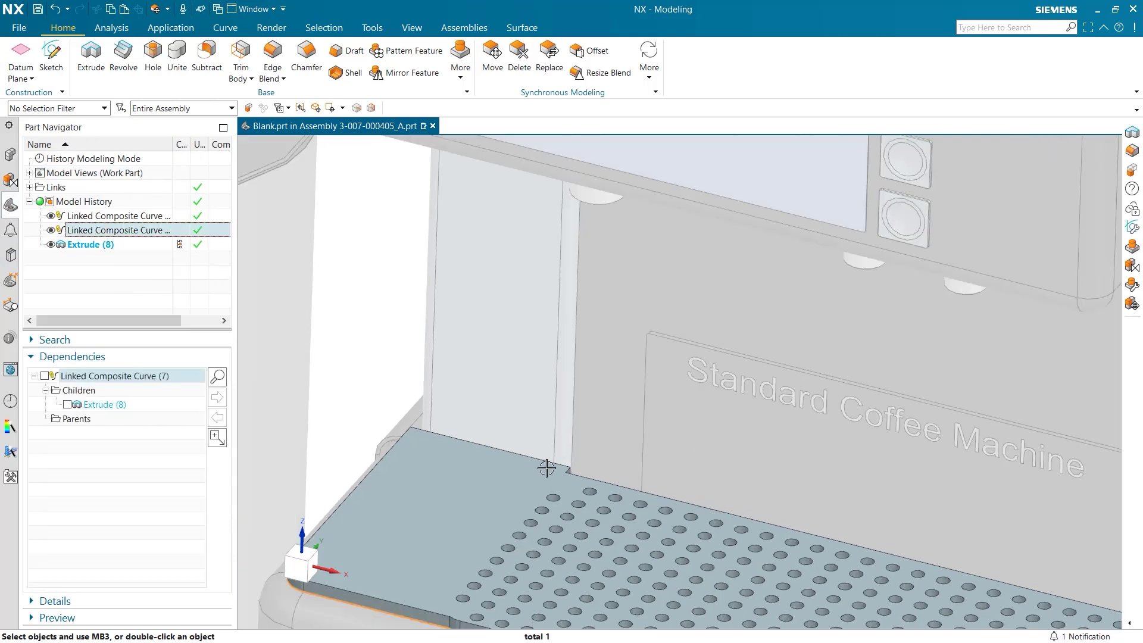
key(Escape)
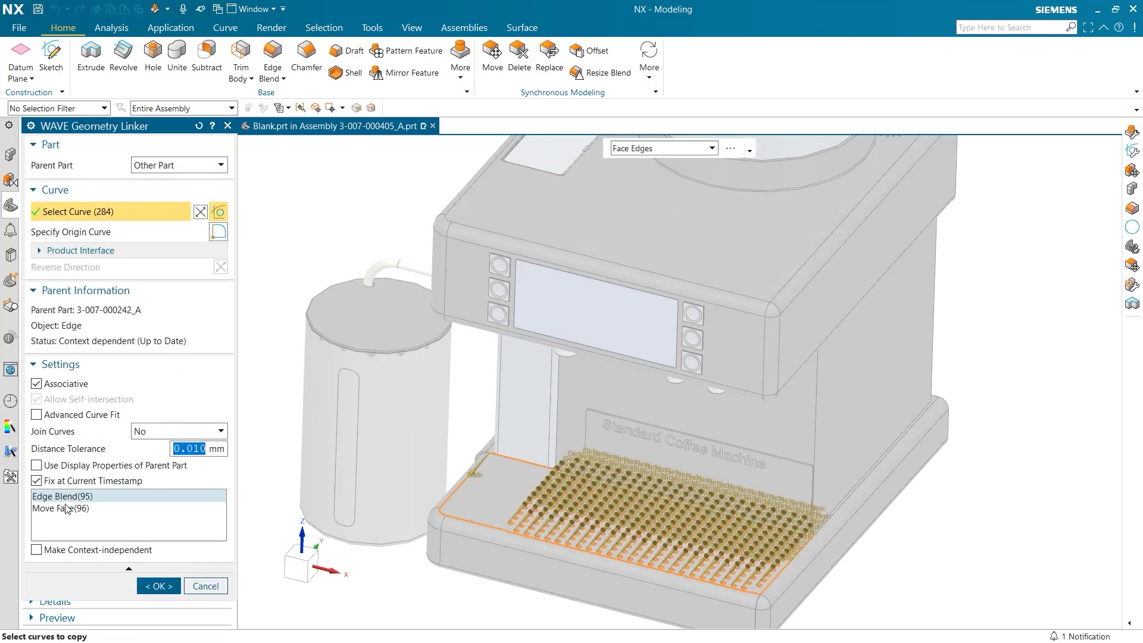
click(37, 481)
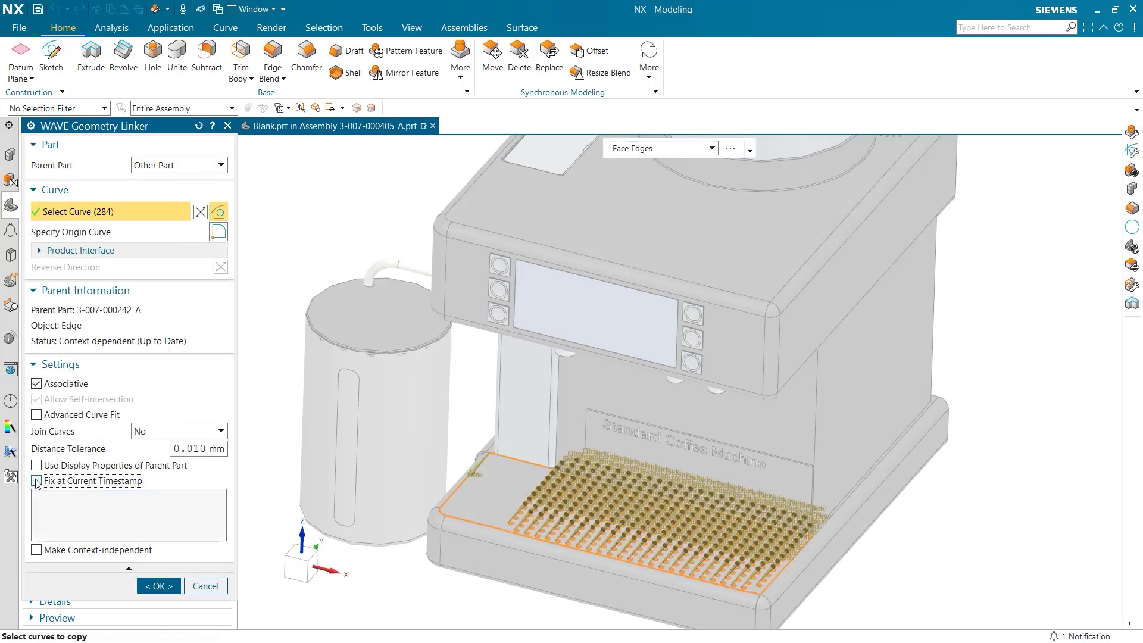
click(158, 585)
middle_drag(304, 462, 438, 467)
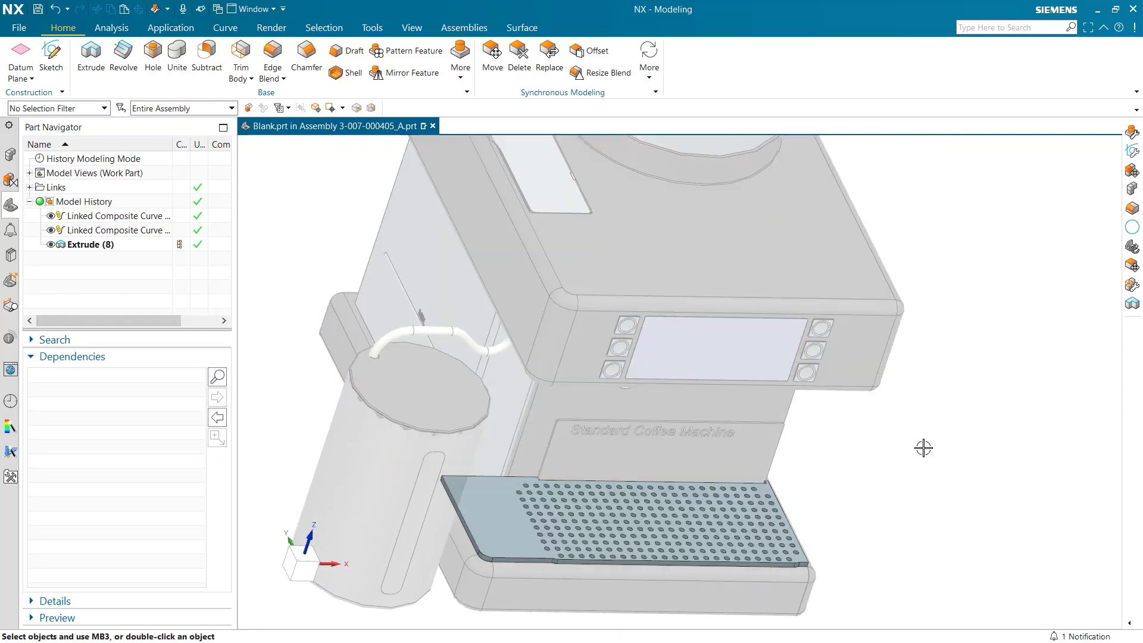
middle_drag(924, 448, 776, 368)
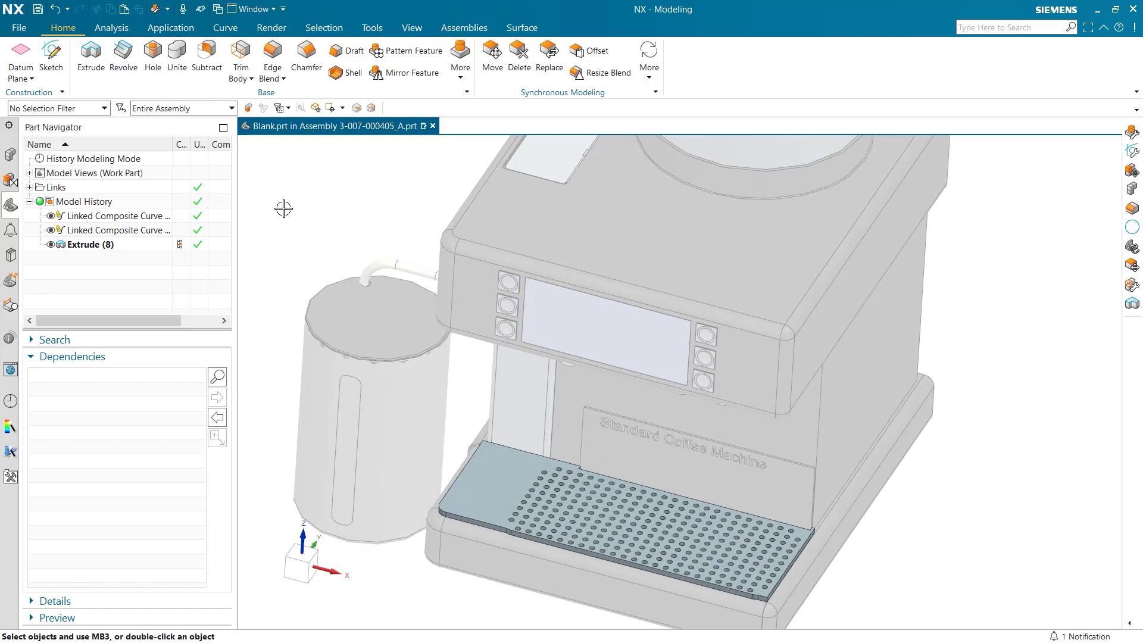
click(10, 155)
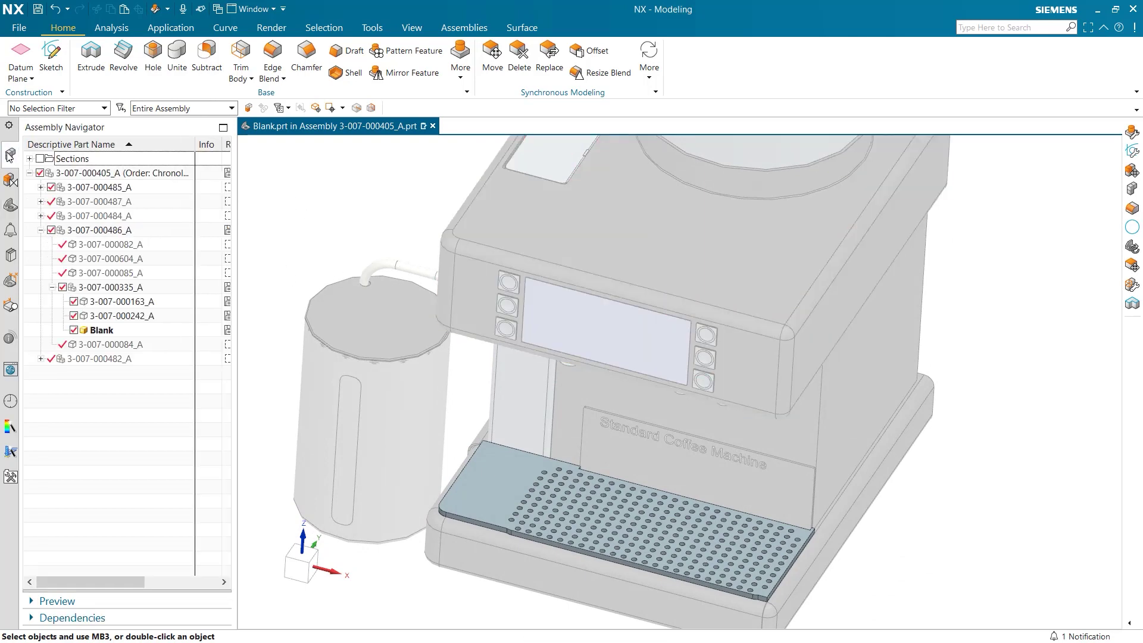
double_click(101, 172)
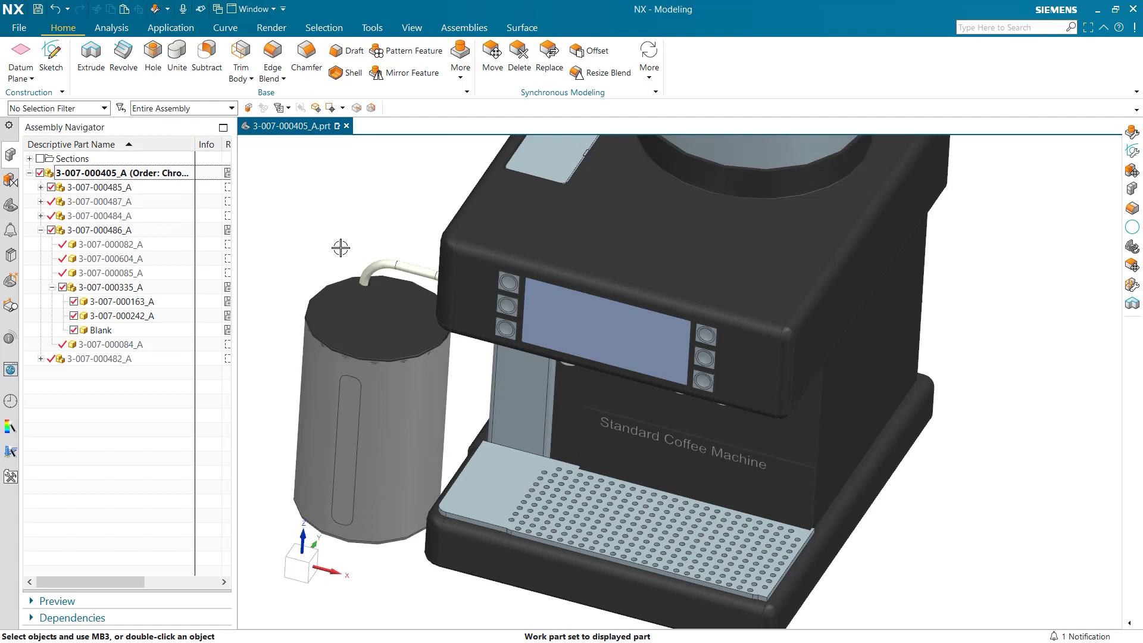
middle_drag(319, 205, 318, 199)
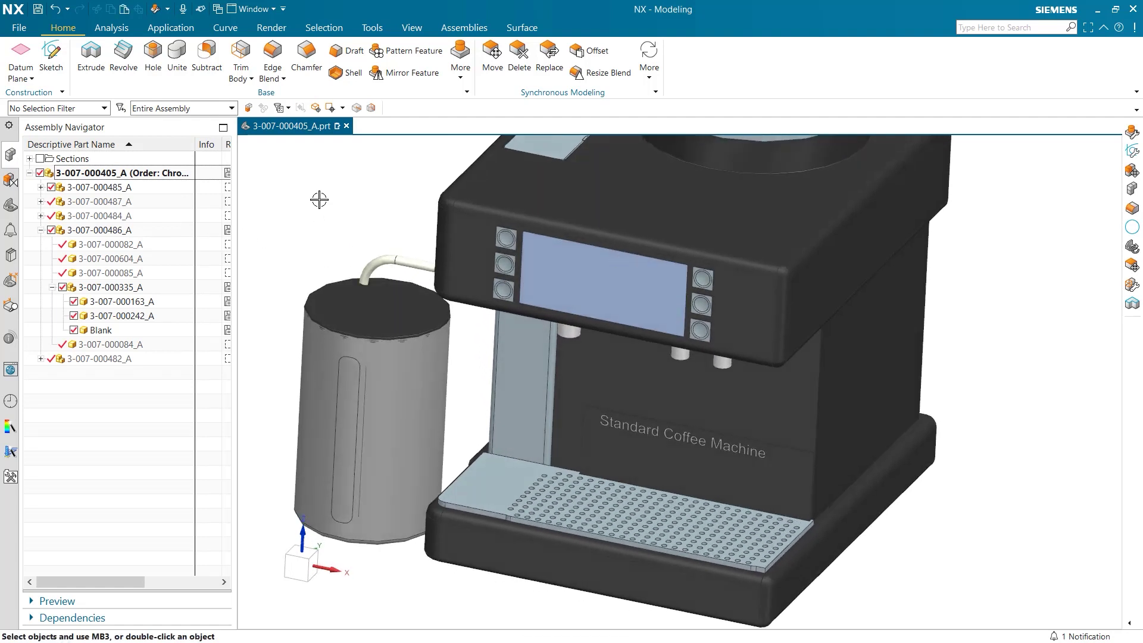